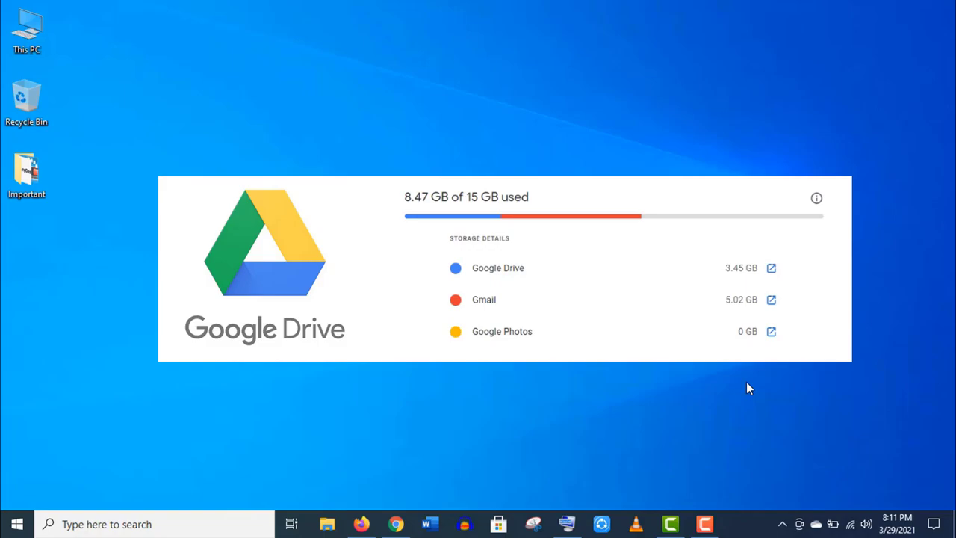
- Launch the browser, open Gmail, browse Promotions and Updates, and check the sort menu
click(397, 524)
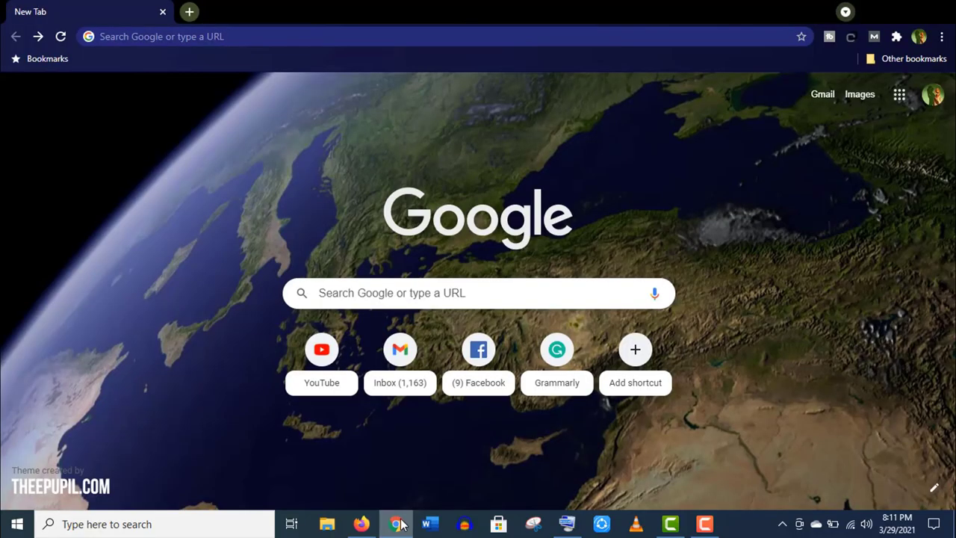
click(822, 94)
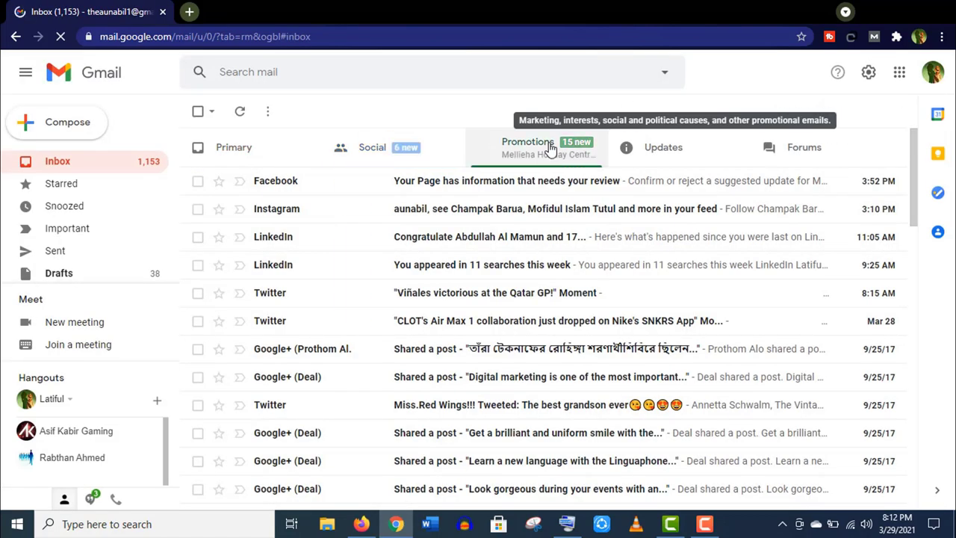
click(549, 148)
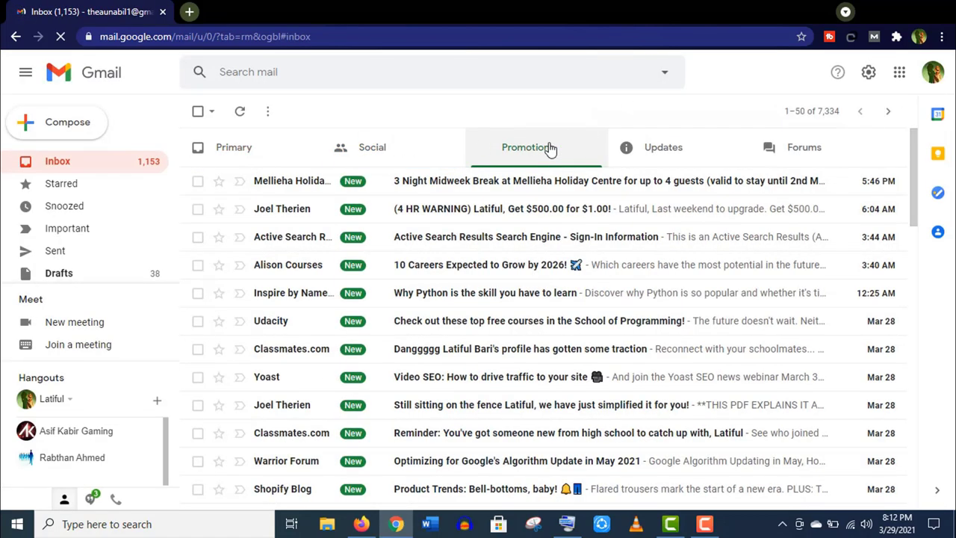
click(633, 155)
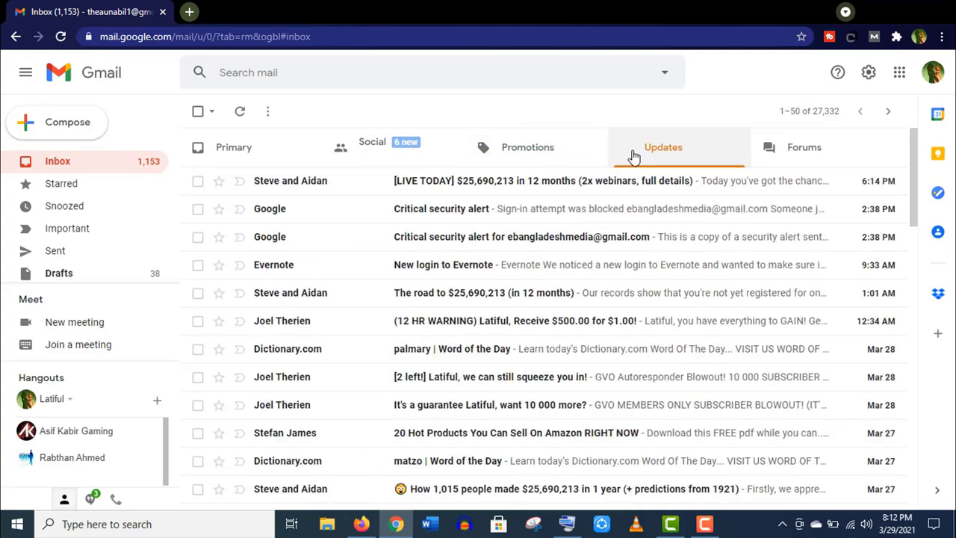
click(794, 121)
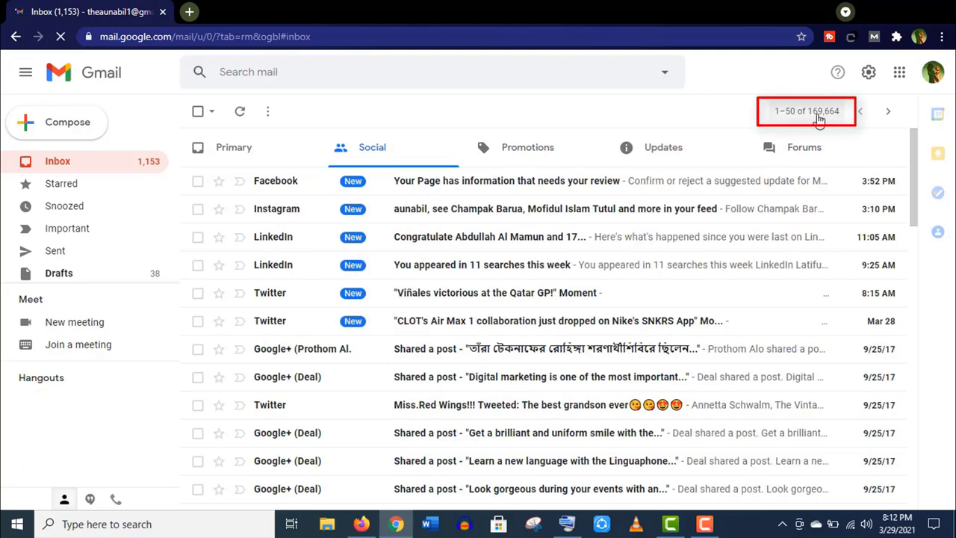
click(807, 119)
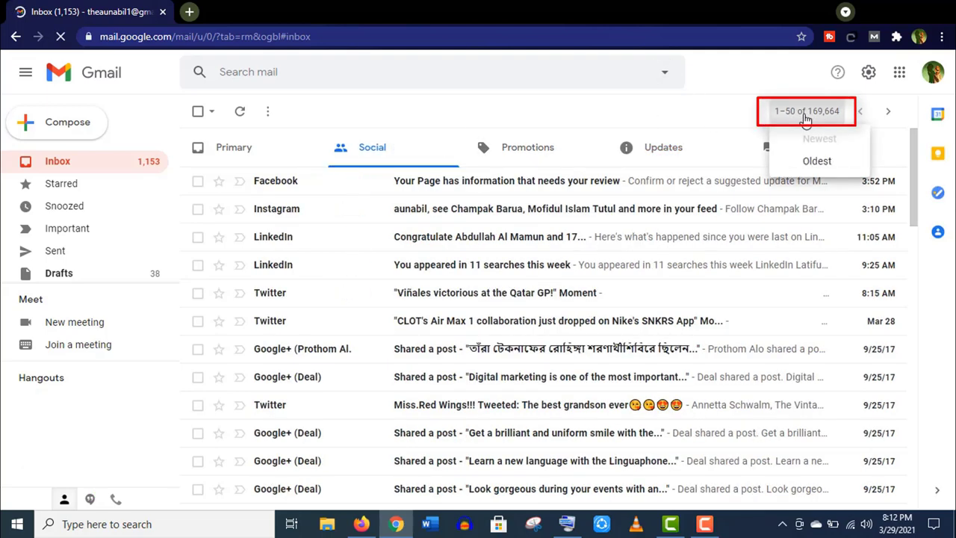
click(734, 164)
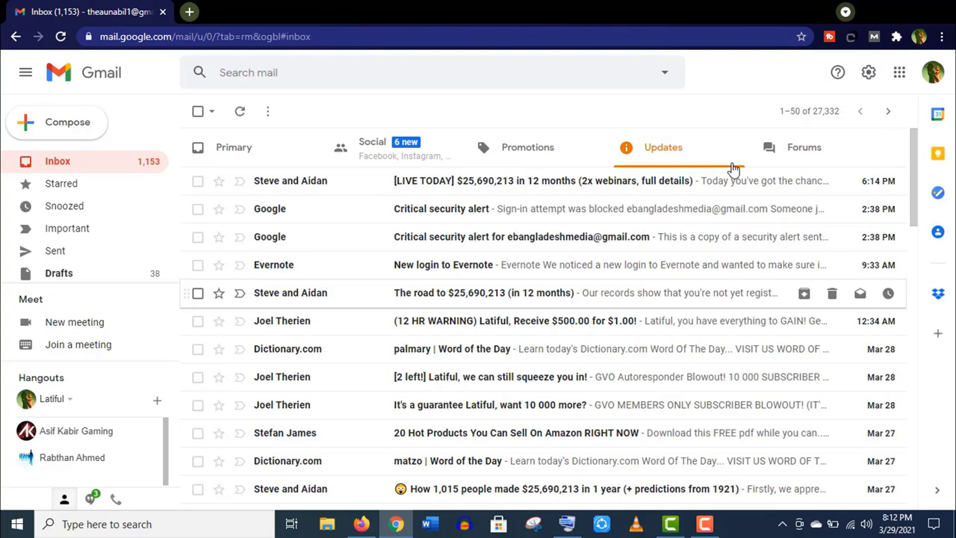
- Go from the account menu to Data & personalization and open Account storage management
click(934, 74)
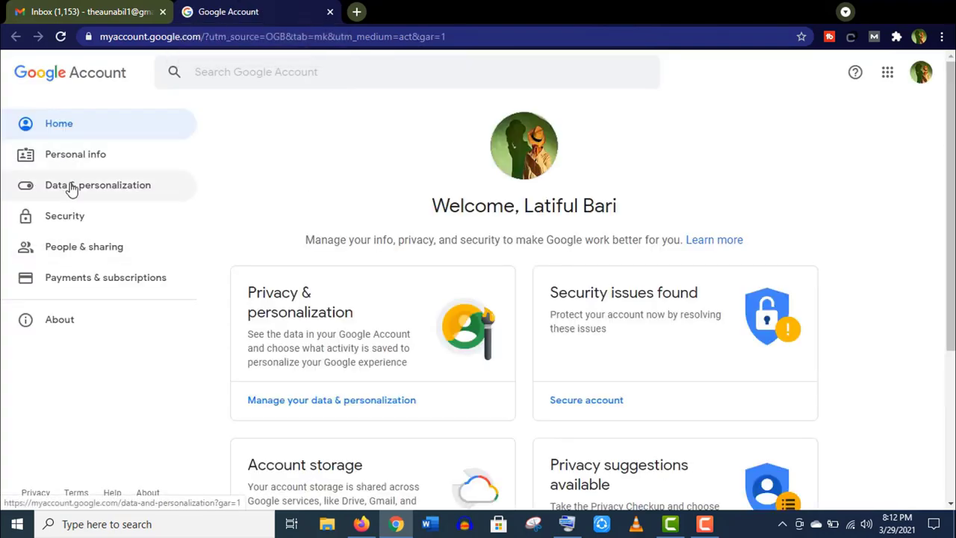
click(71, 189)
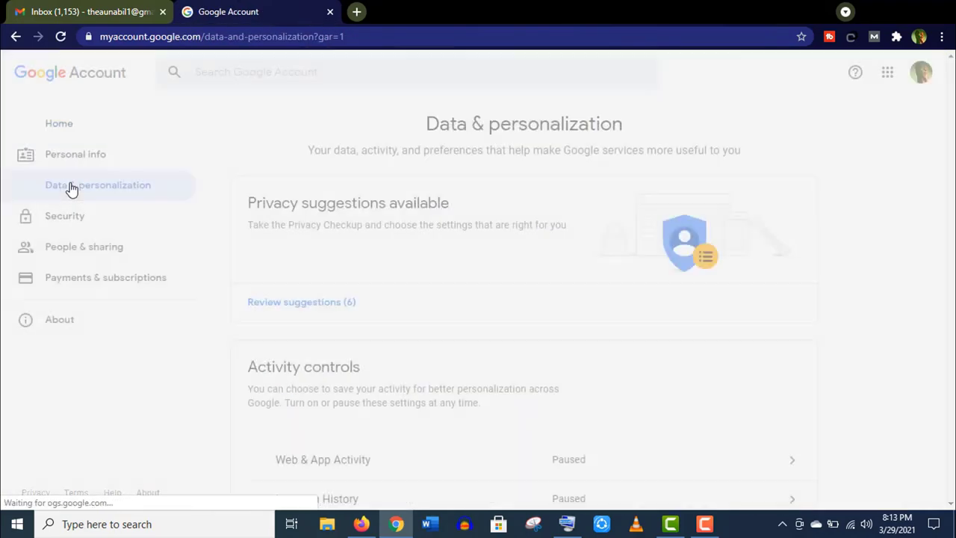
scroll(72, 189, down, 5)
scroll(72, 189, down, 2)
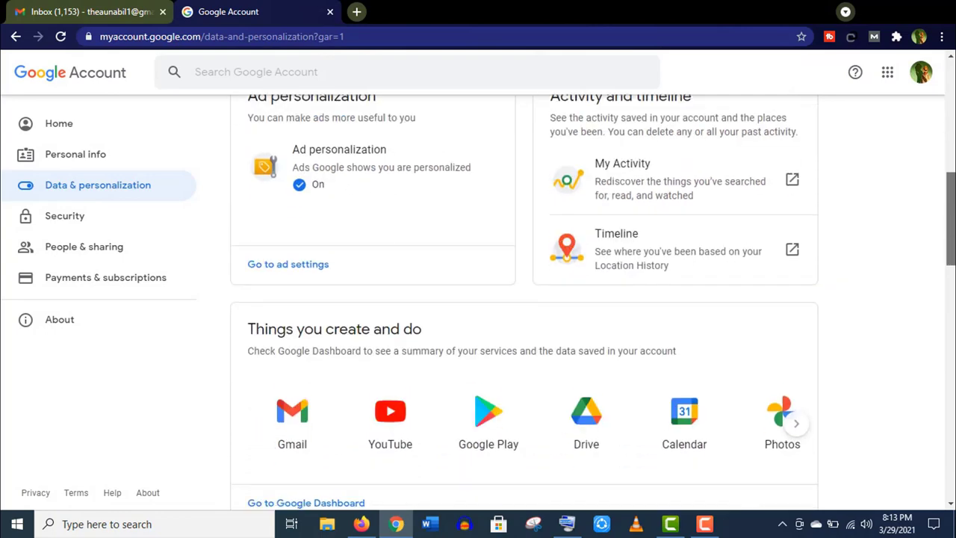
scroll(523, 299, down, 3)
scroll(523, 298, down, 3)
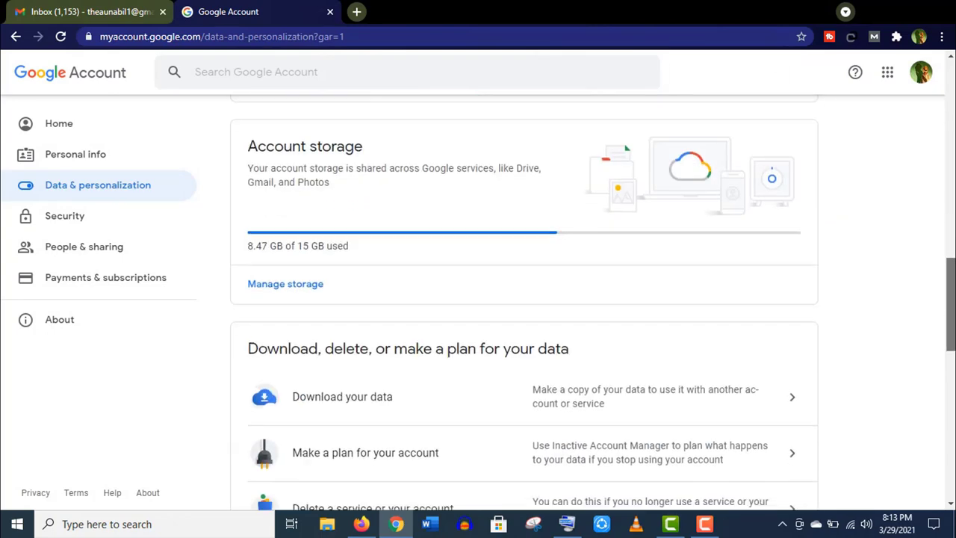
scroll(523, 299, up, 1)
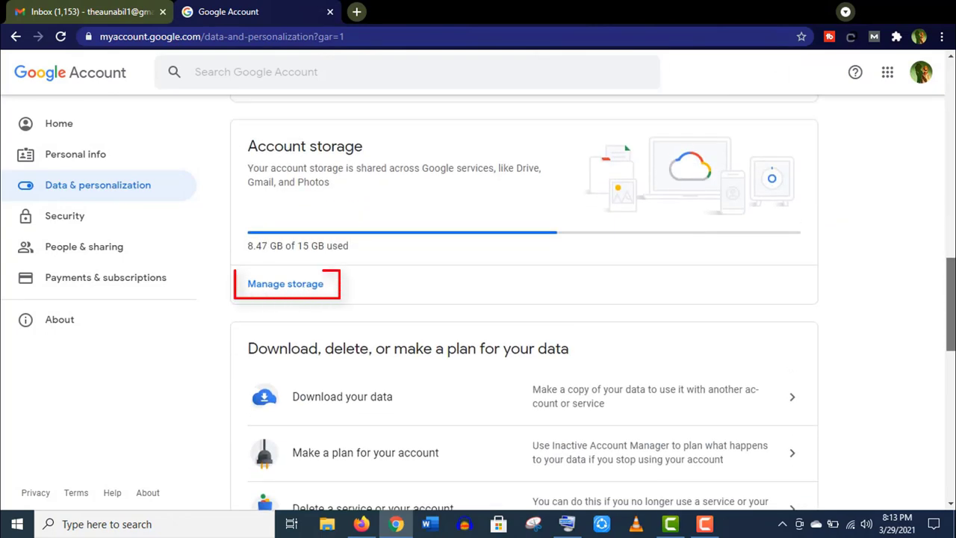
click(291, 288)
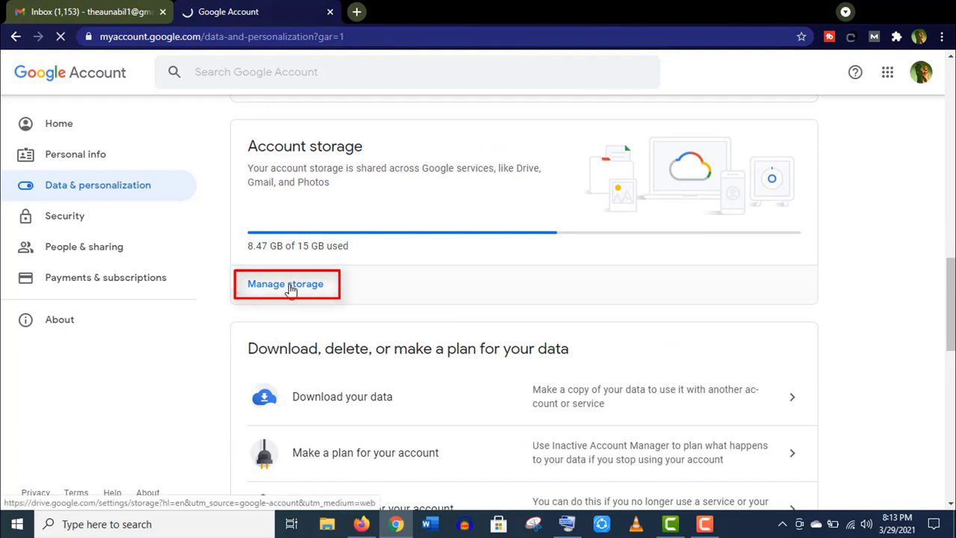
- Scroll to Storage details: Drive 3.45 GB, Gmail 5.02 GB, Photos 0 GB
scroll(947, 213, down, 1)
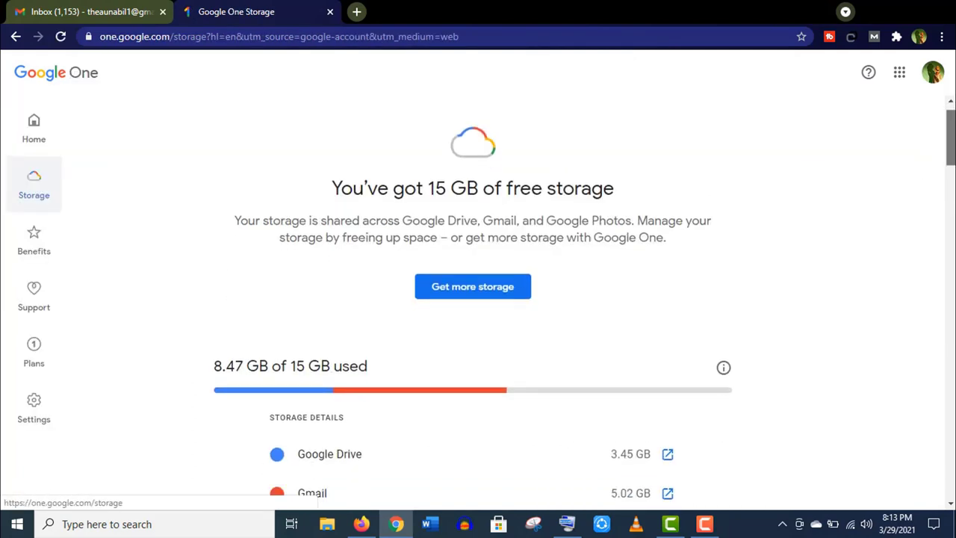
scroll(493, 217, down, 2)
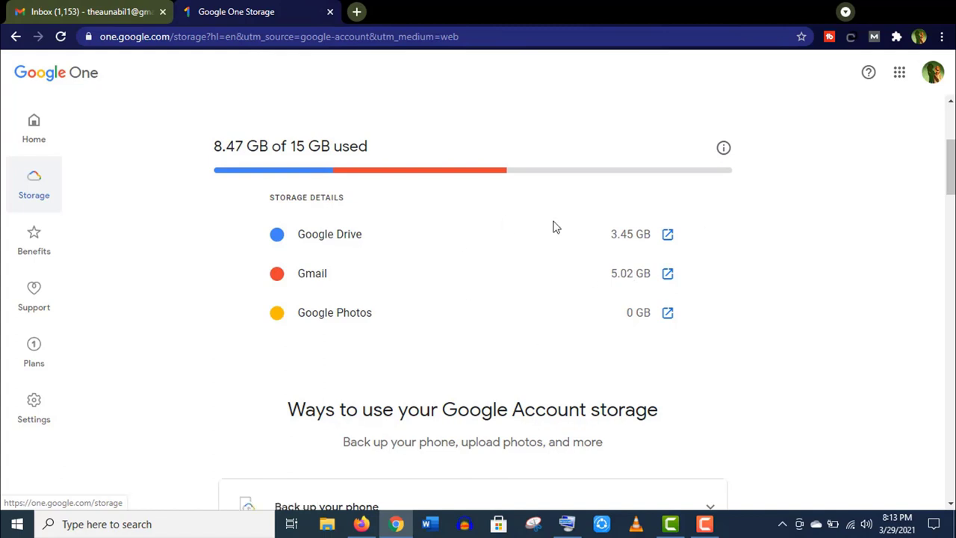
- Back in Gmail, select all 27,332 Updates conversations and delete them, confirming with OK
click(96, 6)
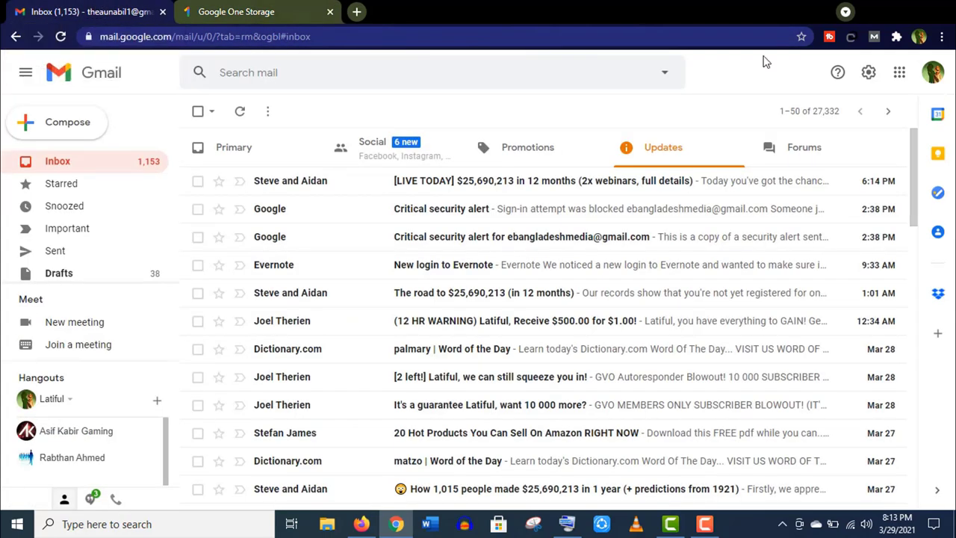
click(801, 110)
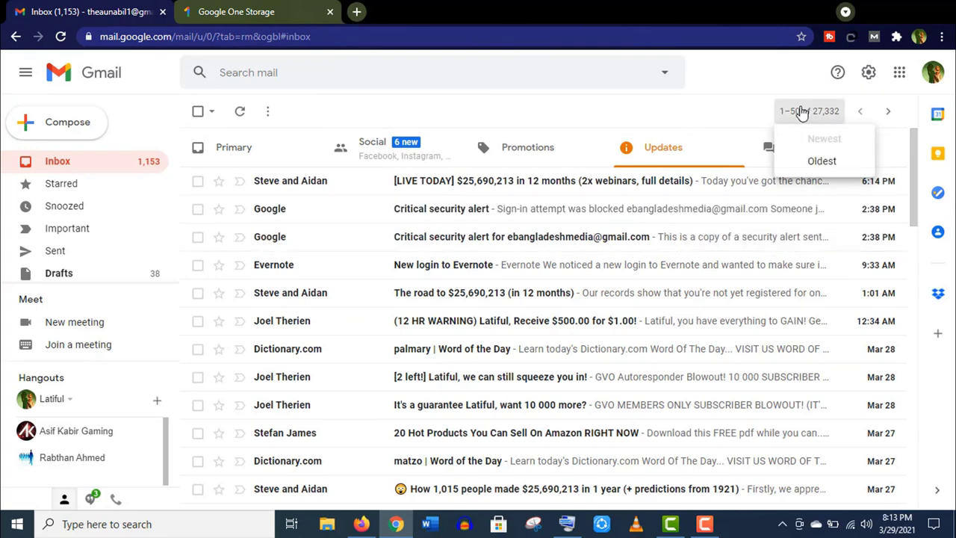
click(198, 111)
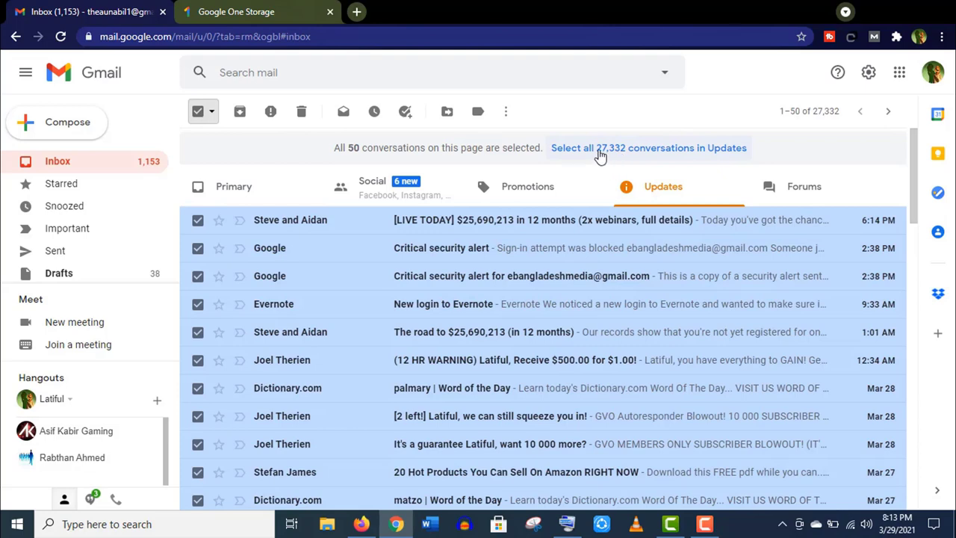
click(598, 148)
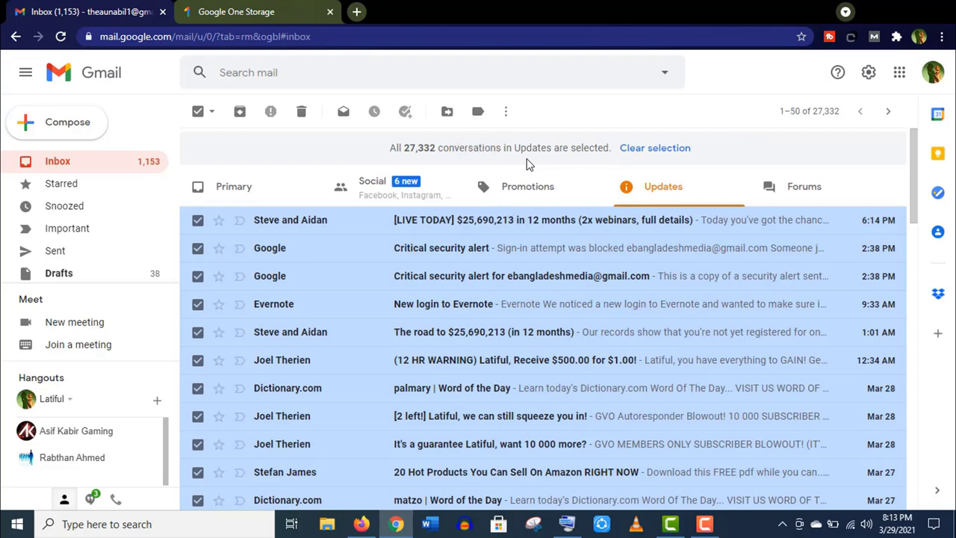
click(300, 116)
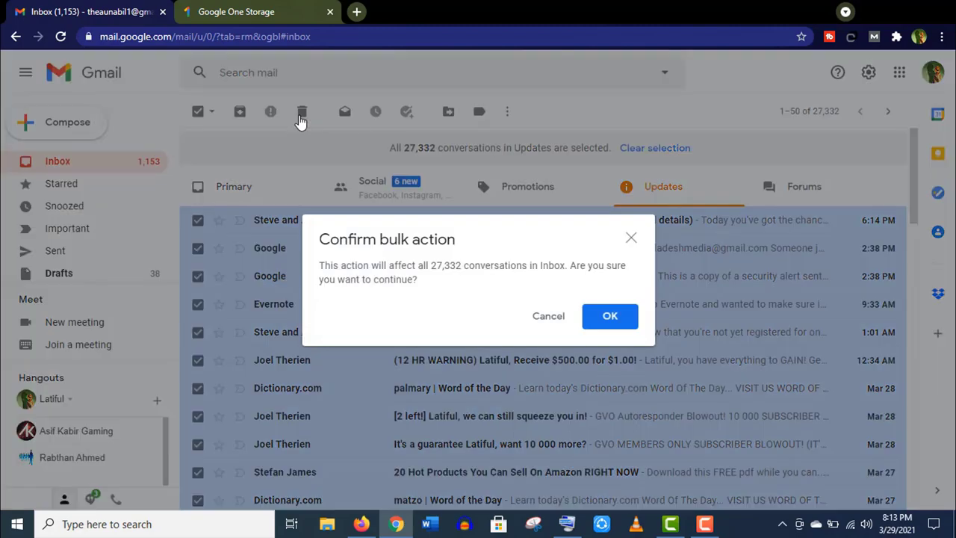
click(619, 319)
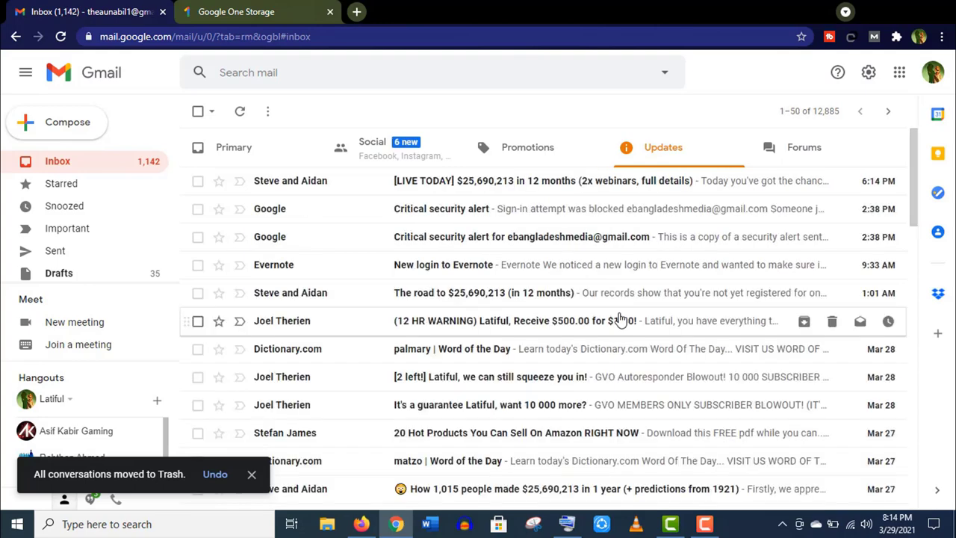
- Open Trash, select all 14,411 conversations, and delete them forever
scroll(149, 213, down, 5)
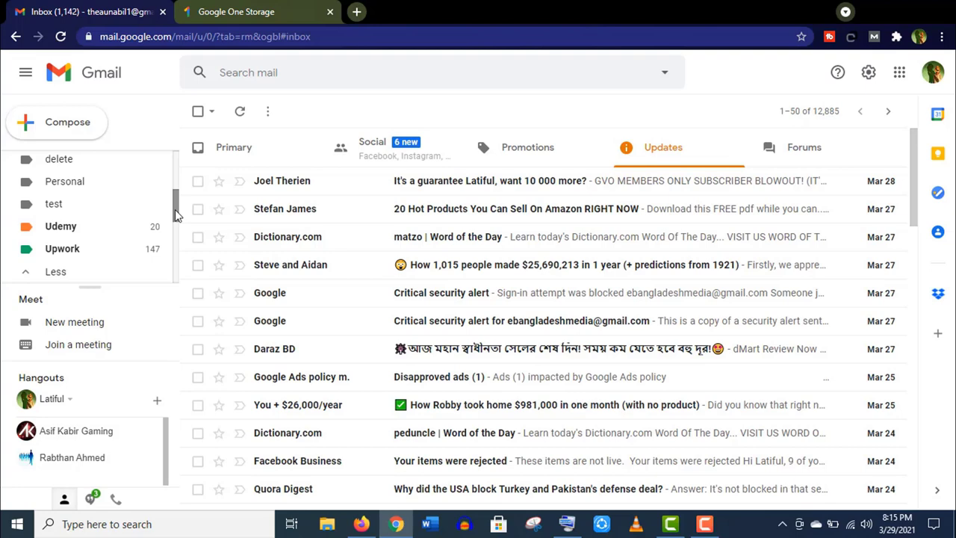
scroll(176, 224, down, 3)
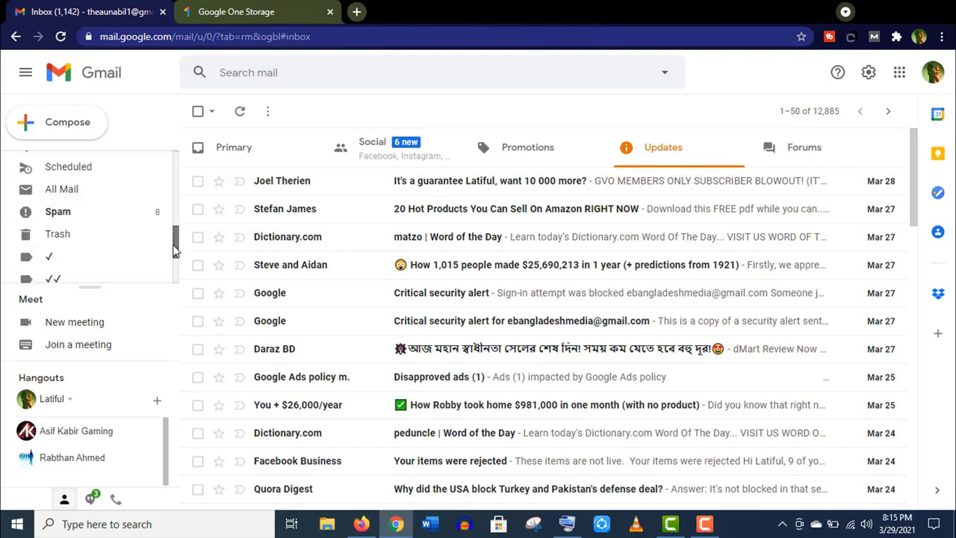
click(50, 235)
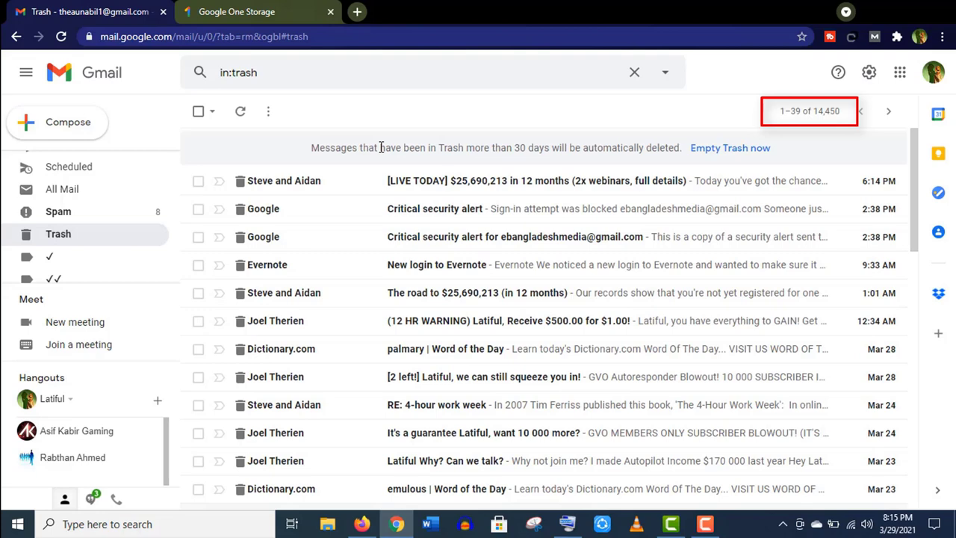
click(199, 112)
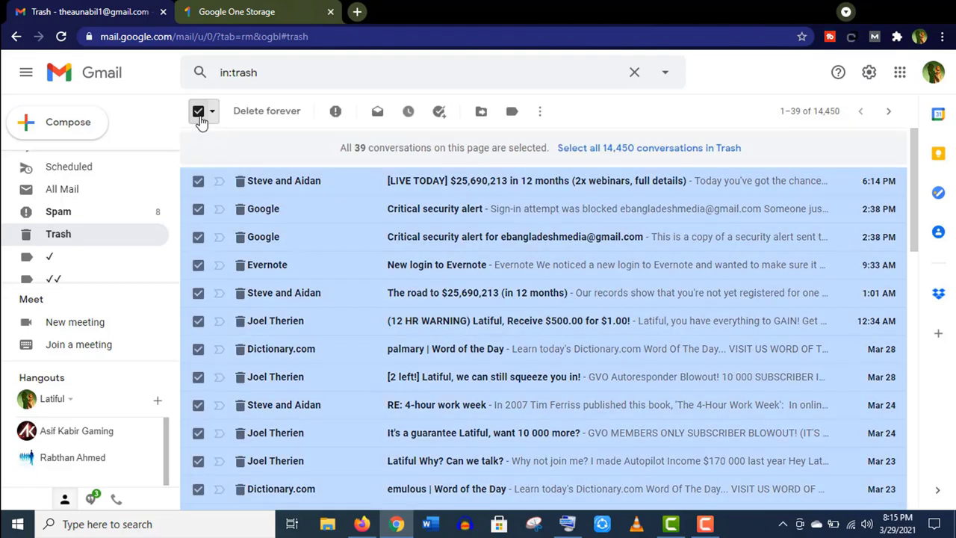
click(620, 148)
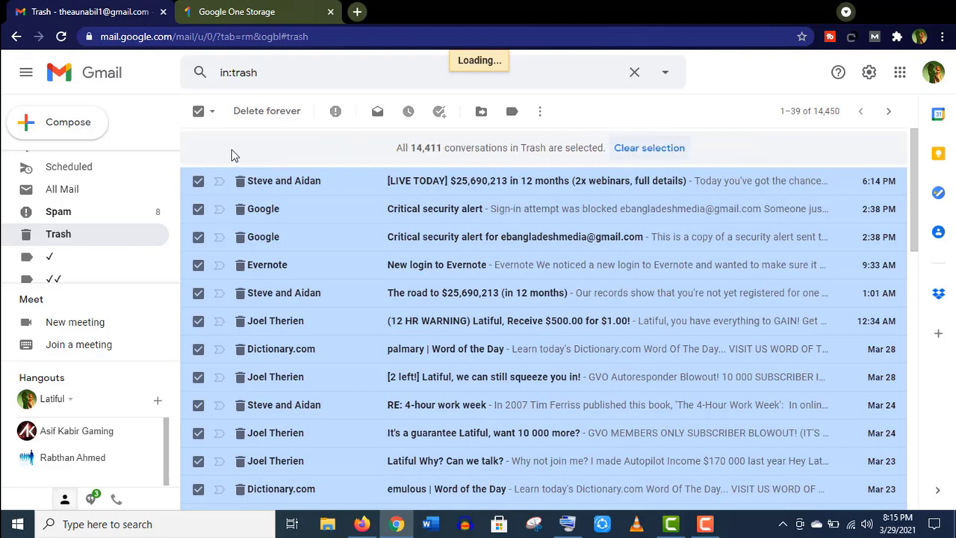
click(268, 112)
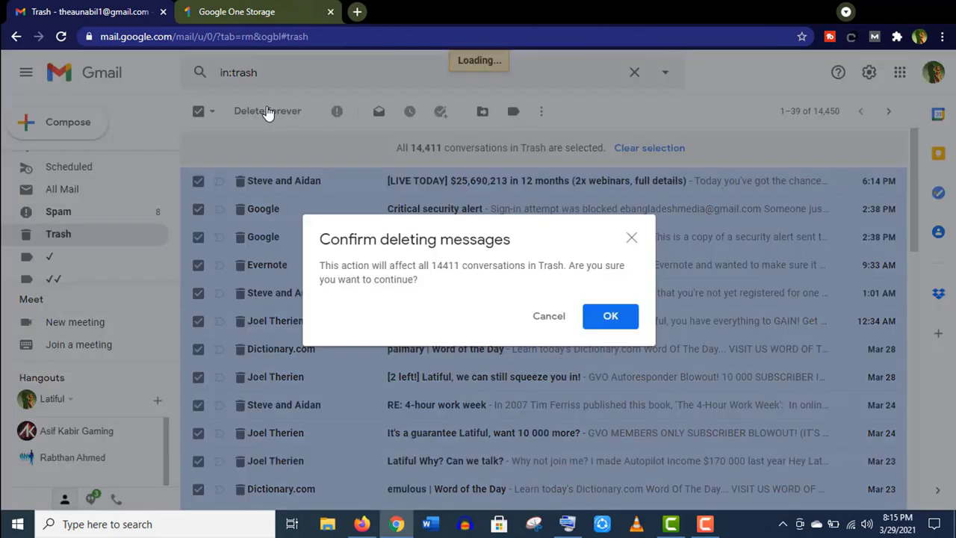
key(Return)
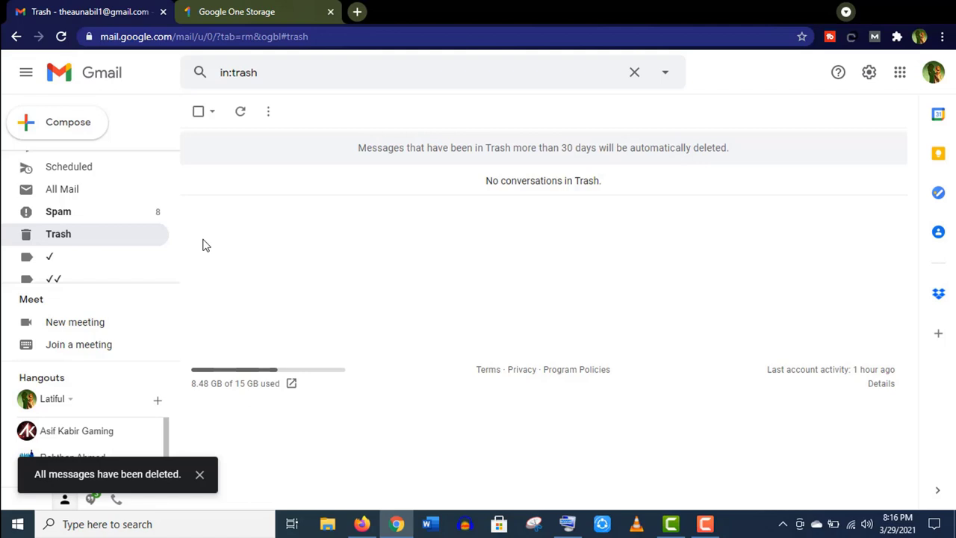
- Return to the Inbox Updates tab and trash the remaining 12,885 conversations
drag(175, 252, 179, 178)
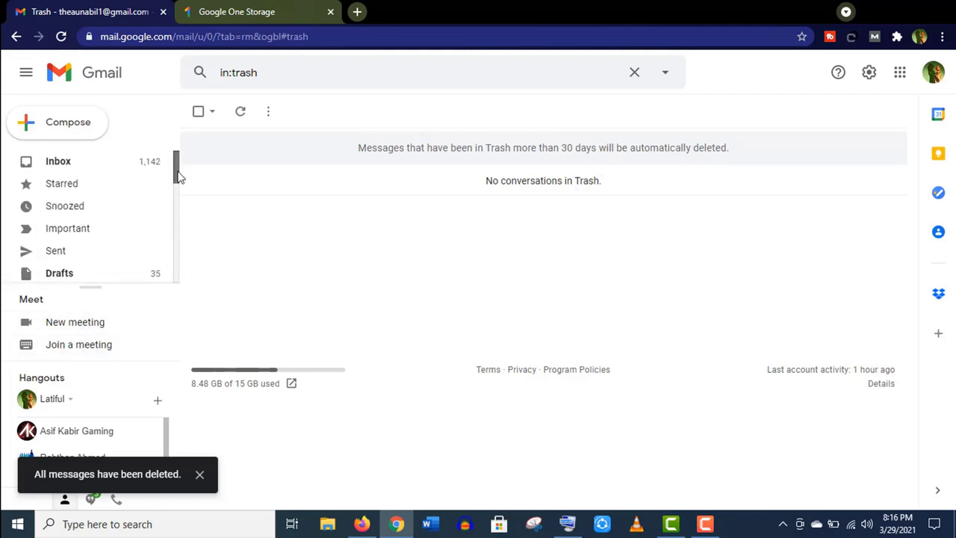
click(59, 161)
click(198, 111)
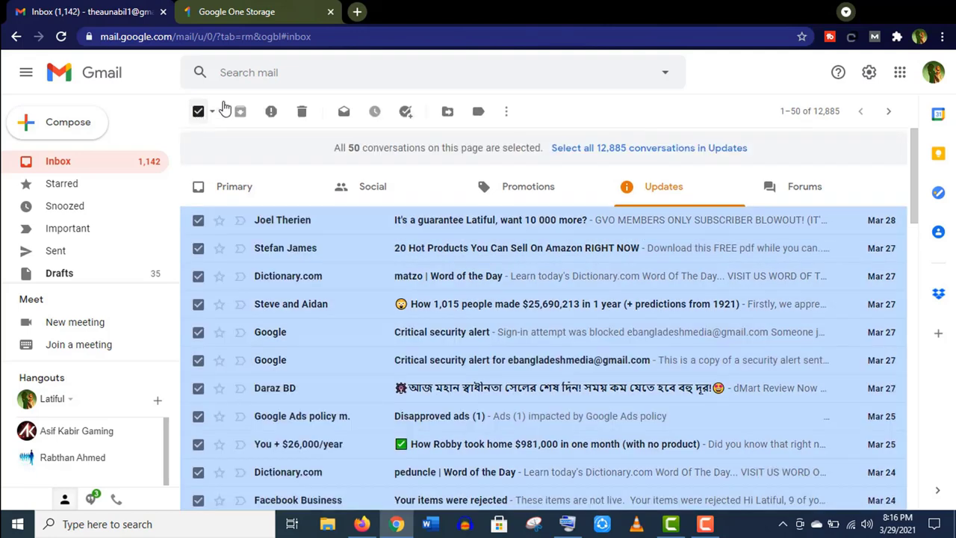
click(567, 149)
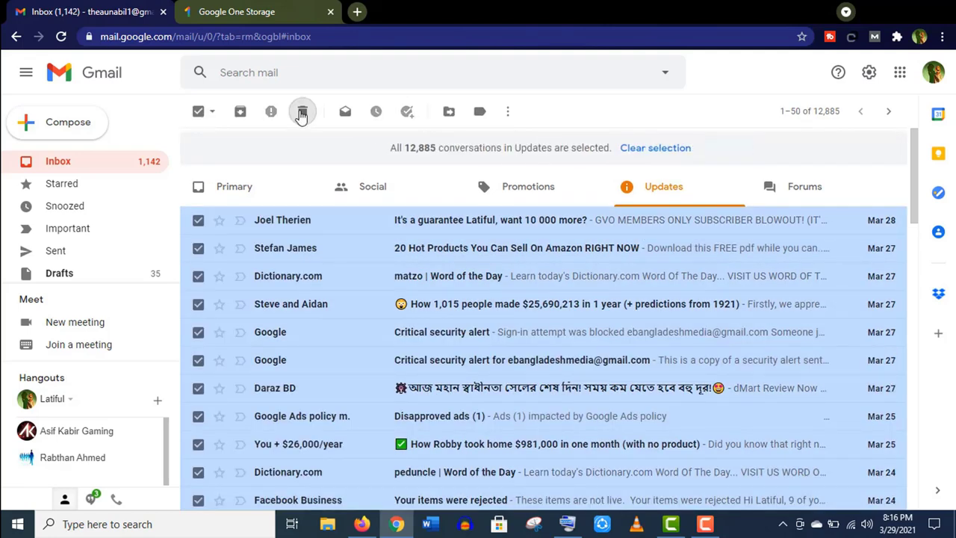
click(301, 111)
click(610, 316)
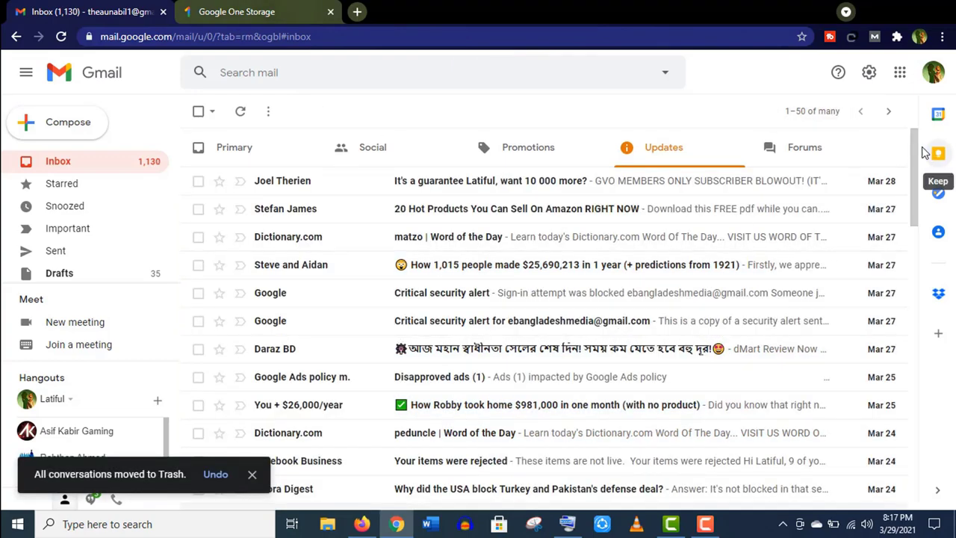
mouse_move(917, 153)
mouse_down()
mouse_move(917, 396)
mouse_move(919, 148)
mouse_up()
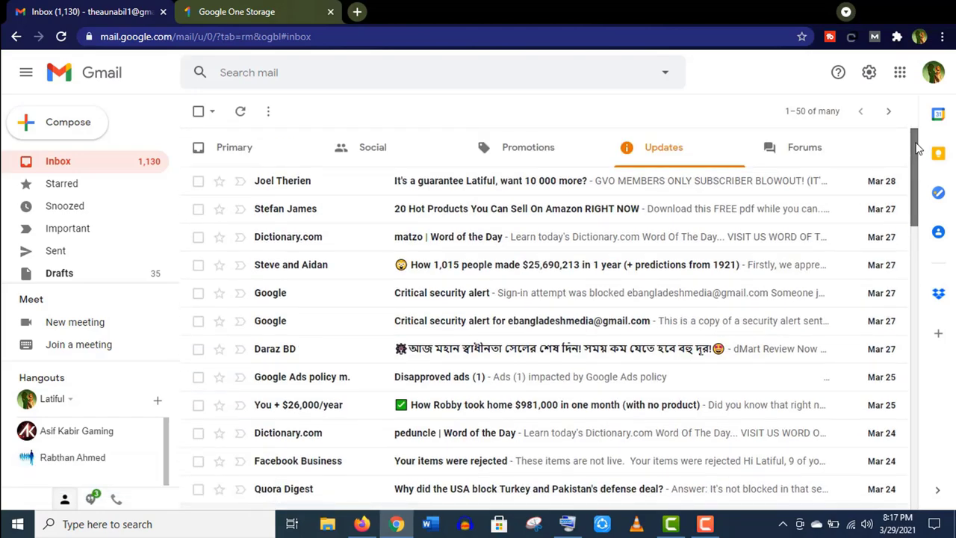
- Select all 7,321 Promotions conversations and move them to Trash
click(538, 152)
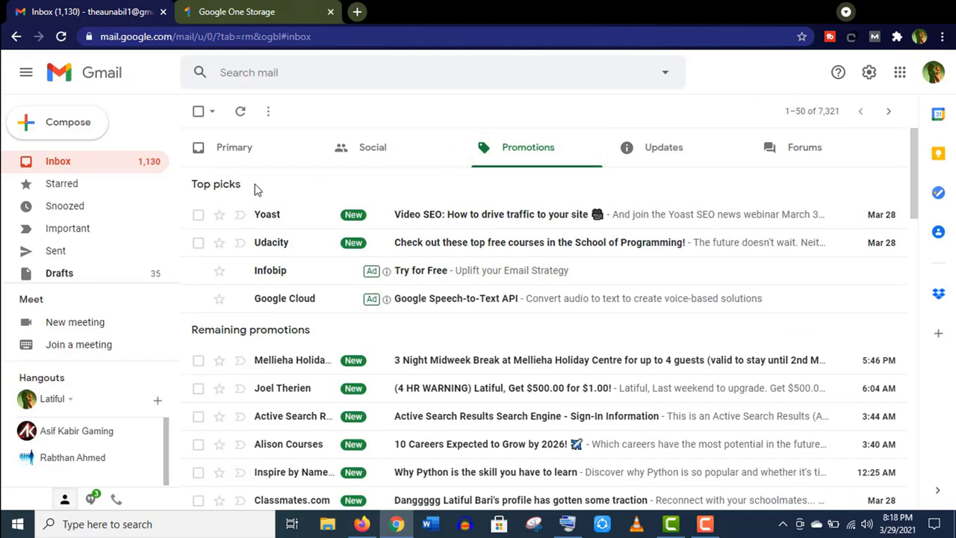
click(197, 112)
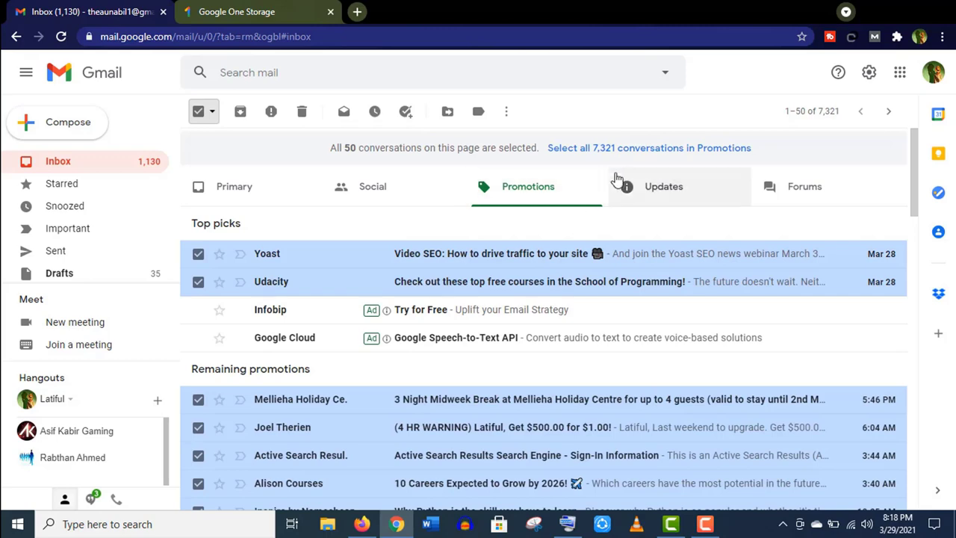
click(615, 150)
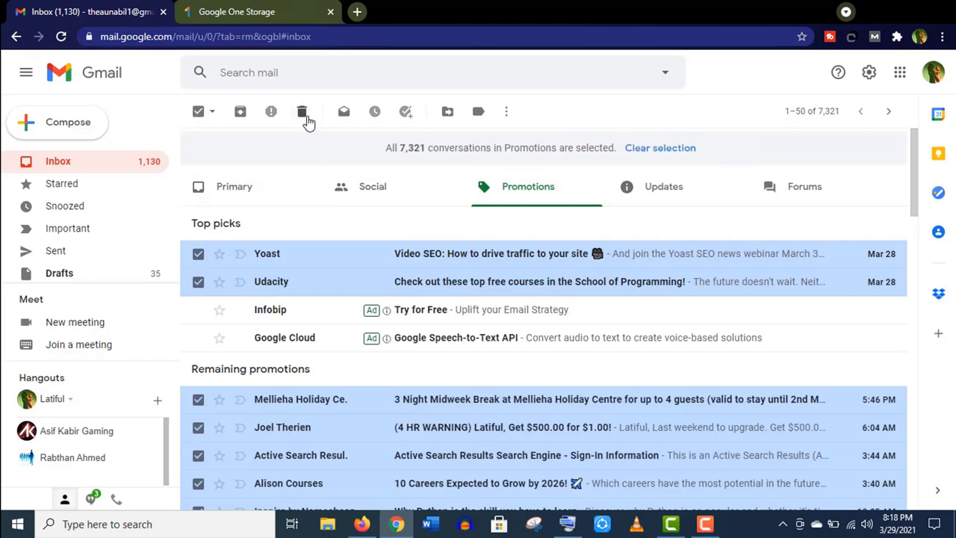
click(304, 114)
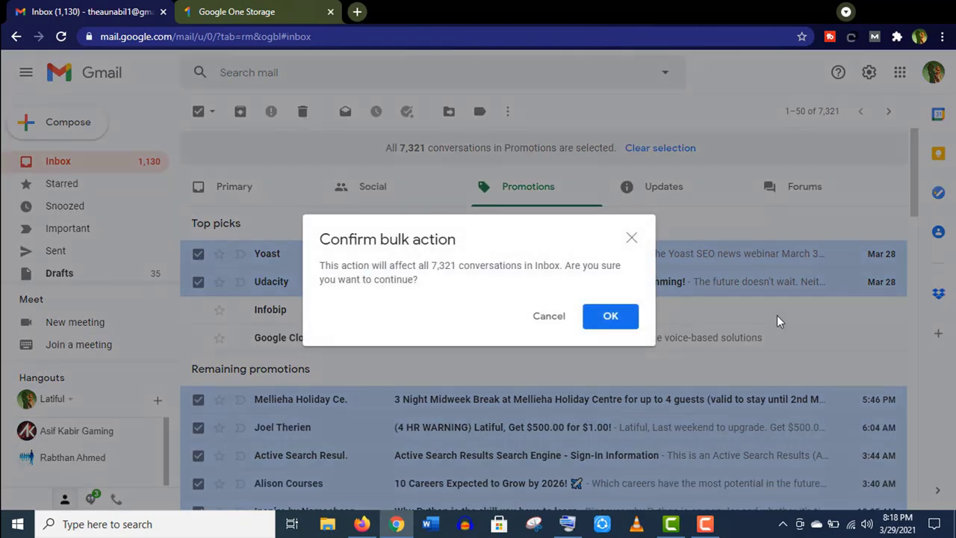
click(610, 317)
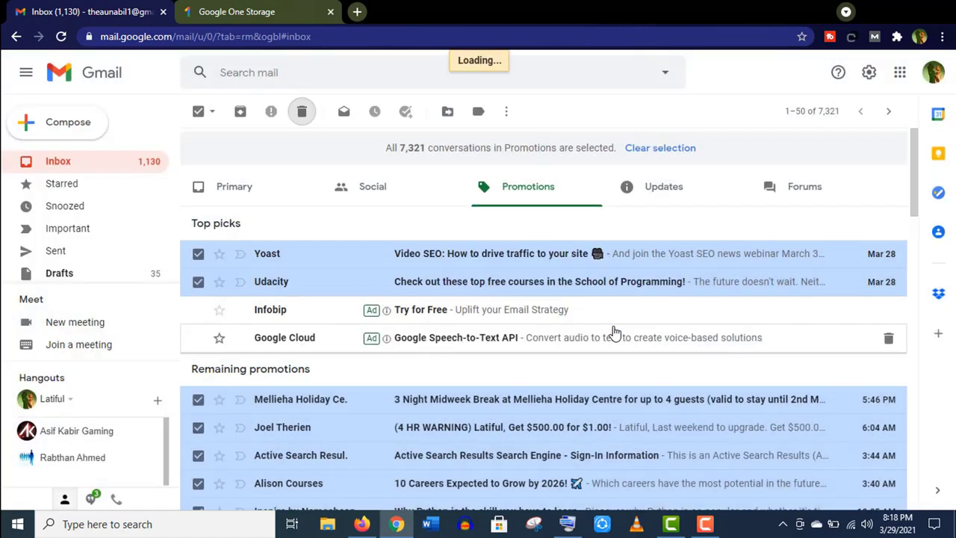
- Open Trash and select all of its conversations
scroll(149, 247, down, 5)
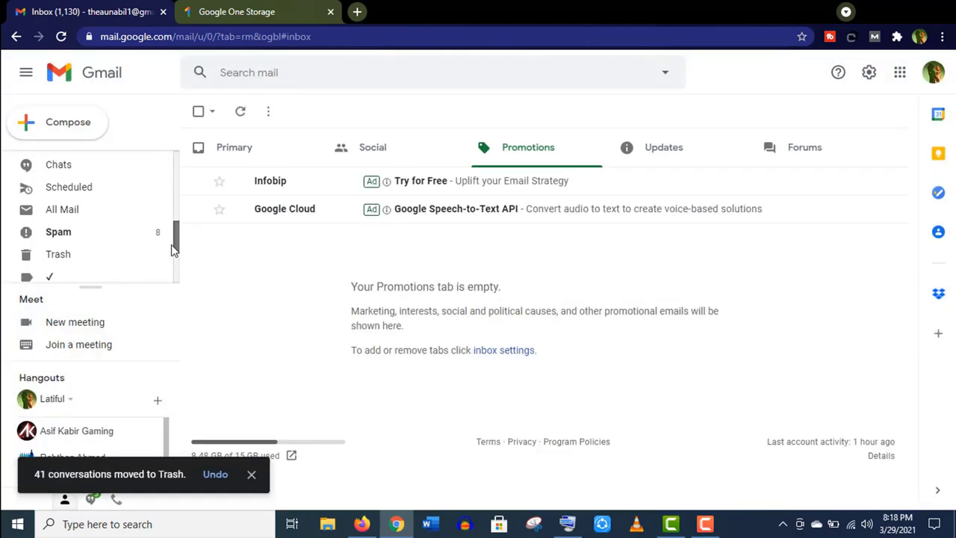
click(99, 258)
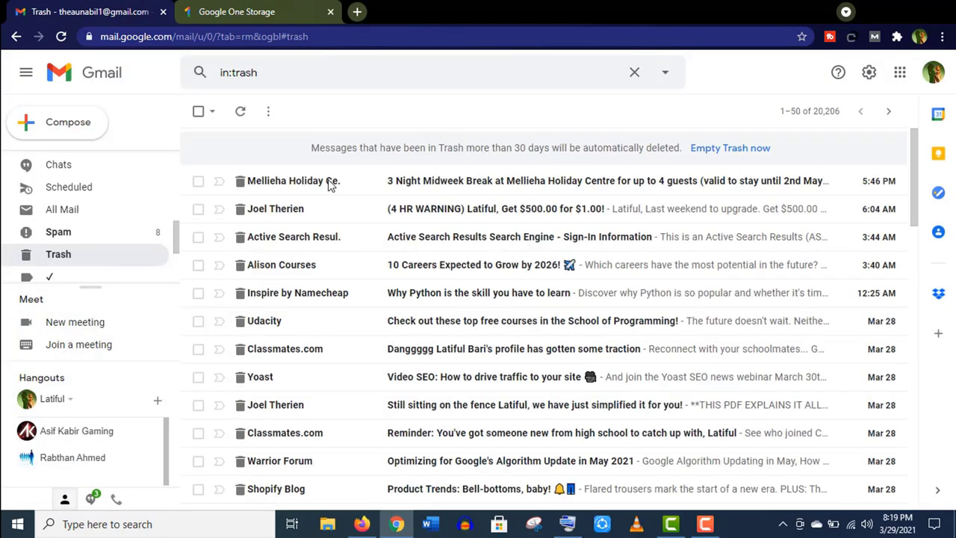
click(796, 119)
click(198, 112)
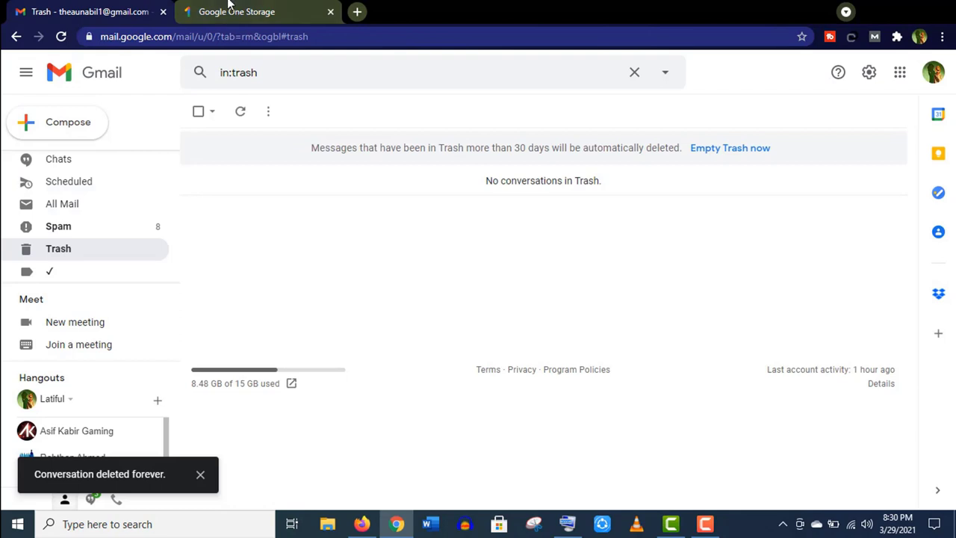
- Confirm Google One now shows Gmail at 3.44 GB, then minimize the browser
click(228, 7)
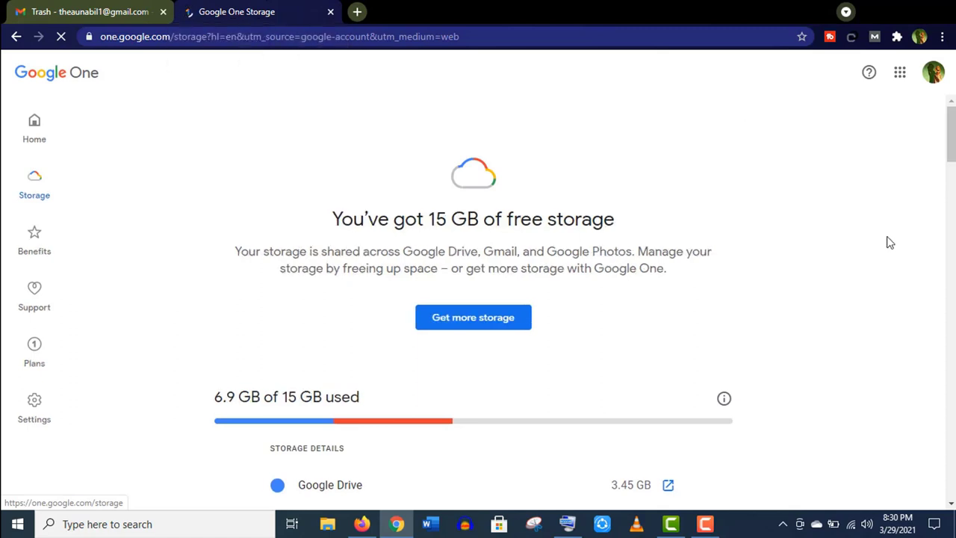
scroll(634, 388, down, 2)
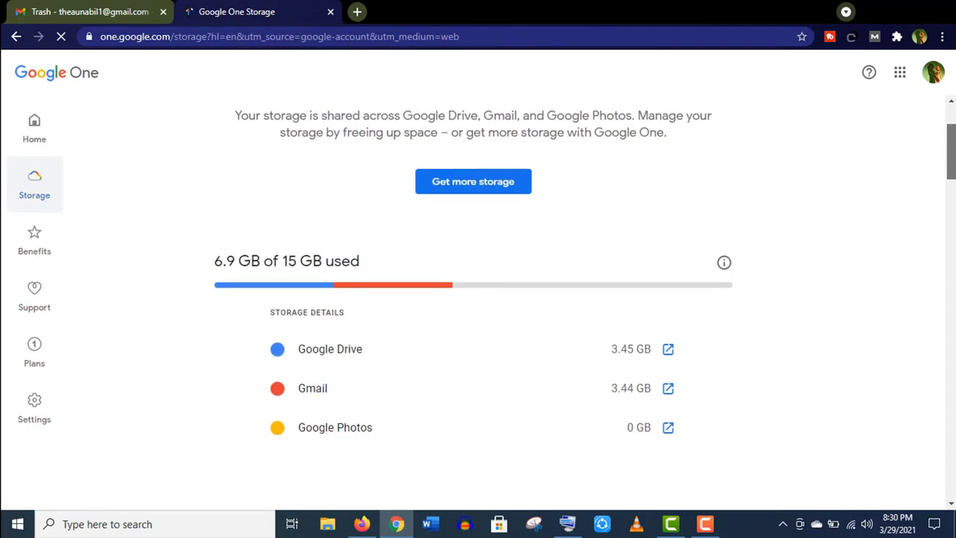
double_click(626, 376)
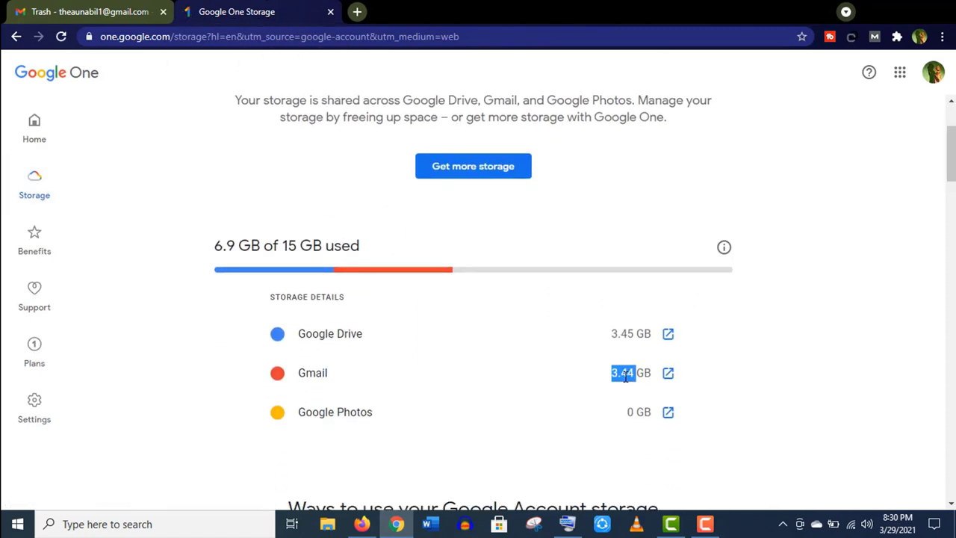
scroll(838, 281, down, 2)
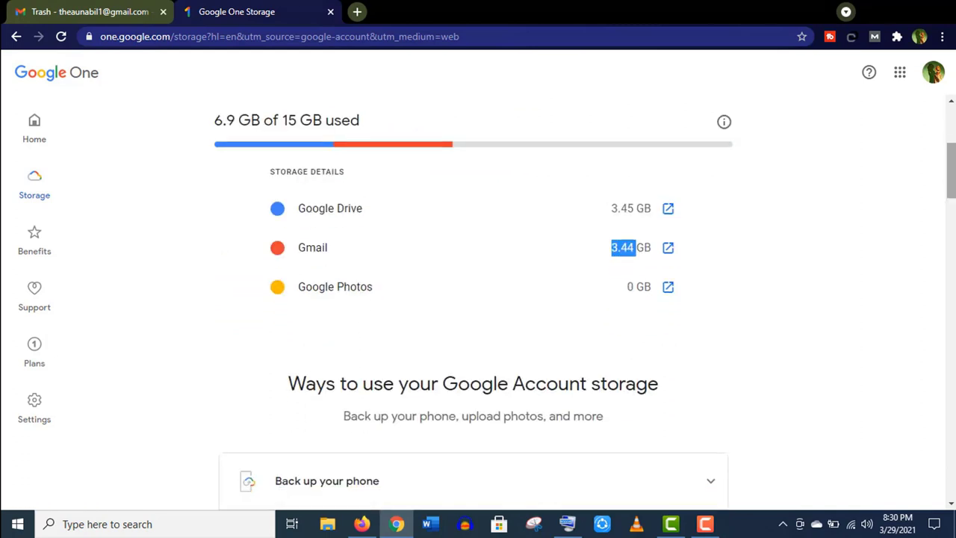
click(838, 281)
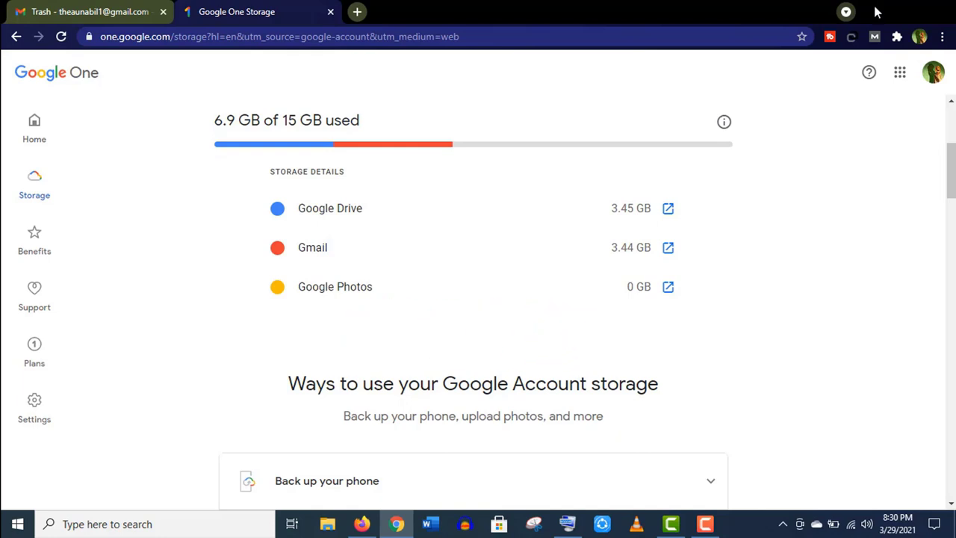
click(876, 11)
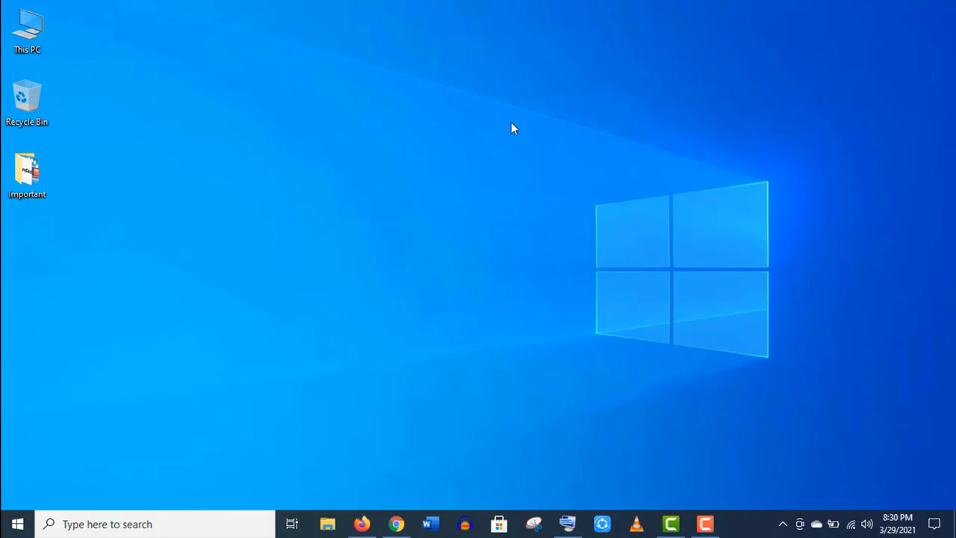